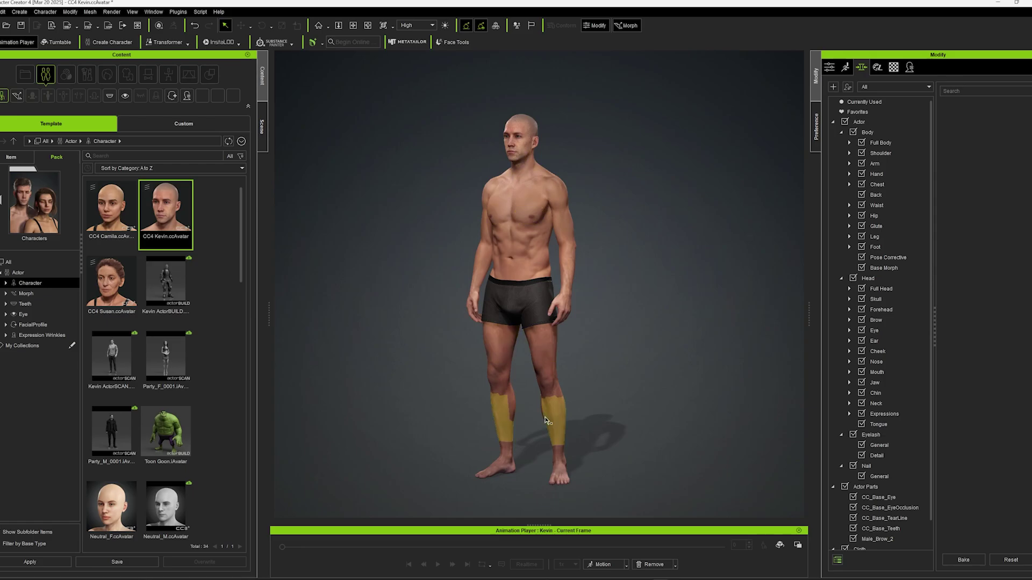
- Import the Character Creator avatar into MetaTailor and inspect its Std_Skin_Leg material
left_click(403, 43)
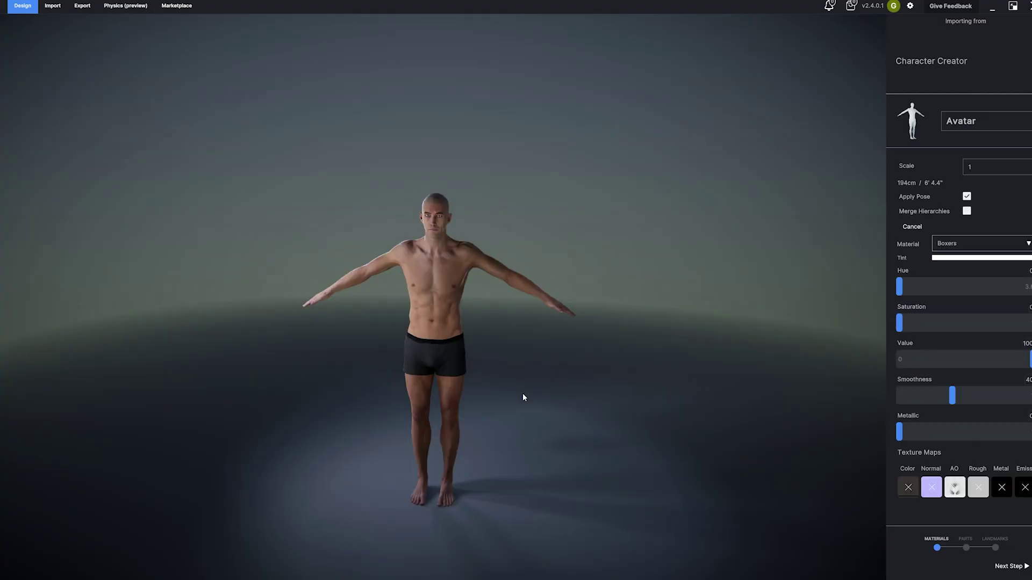
left_click_drag(523, 398, 524, 380)
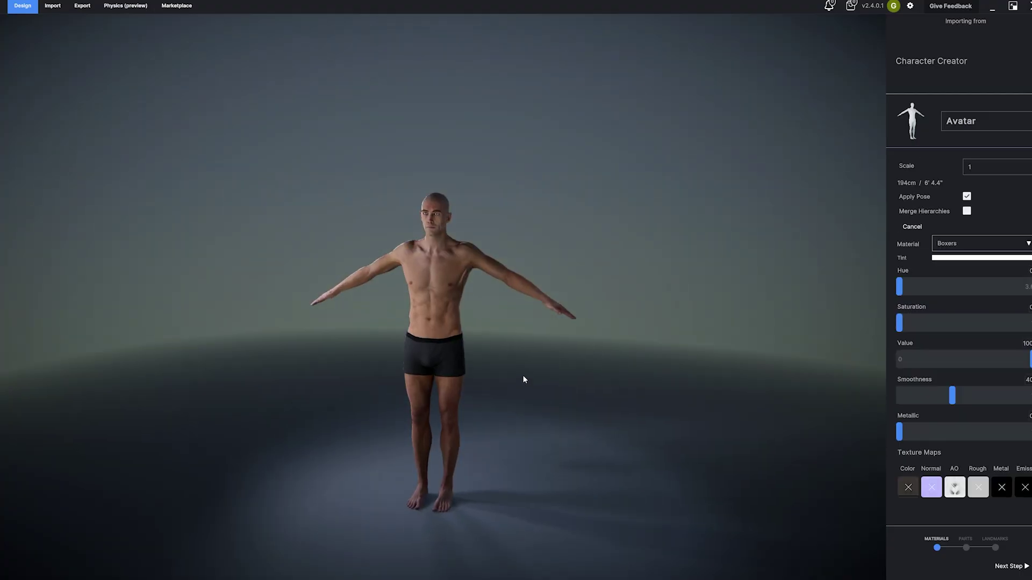
left_click(962, 242)
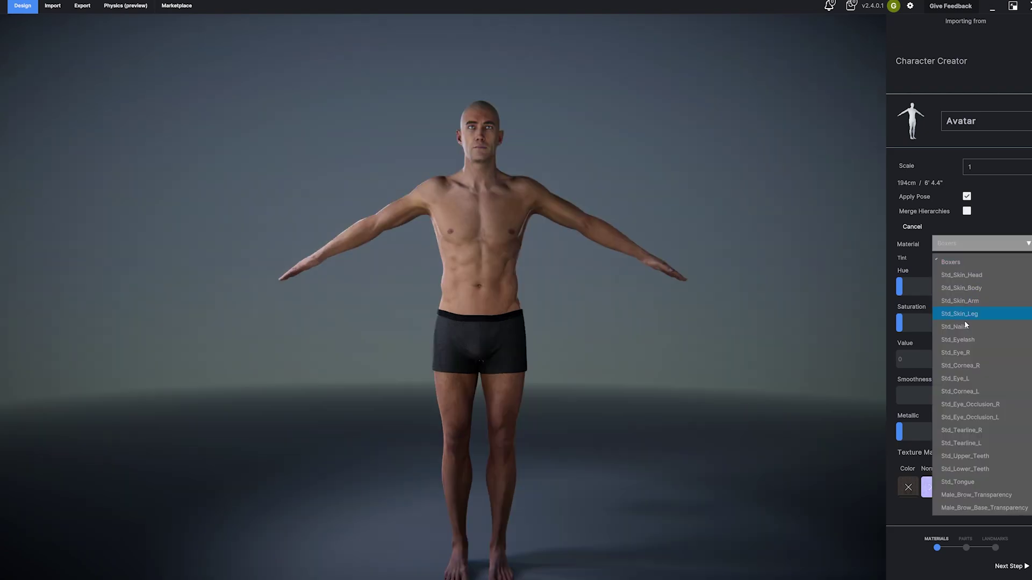
left_click(943, 419)
left_click(956, 247)
left_click(960, 314)
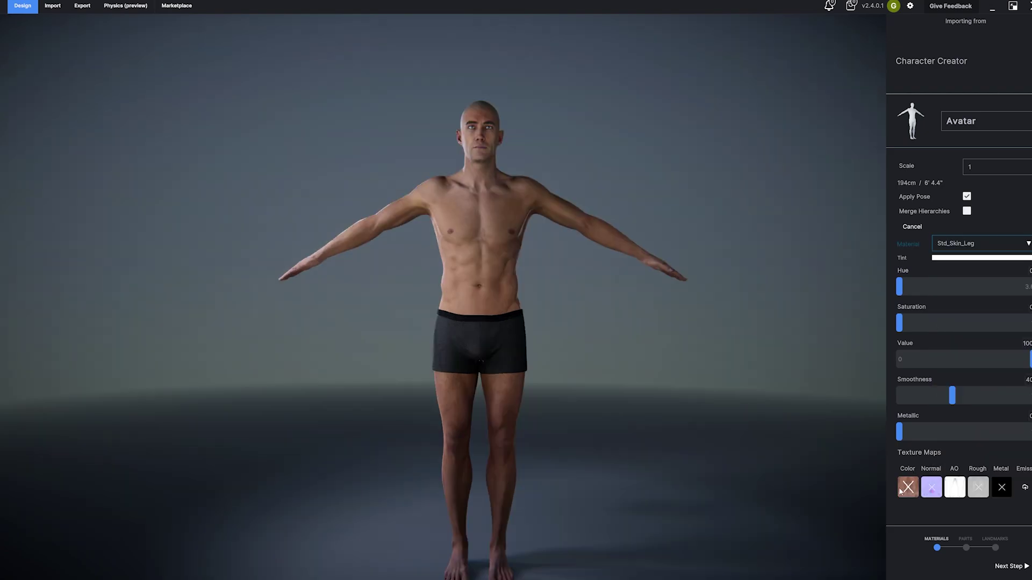
- Check the Std_Lower_Teeth material and rename the avatar 'CC Demo Avatar'
left_click(941, 247)
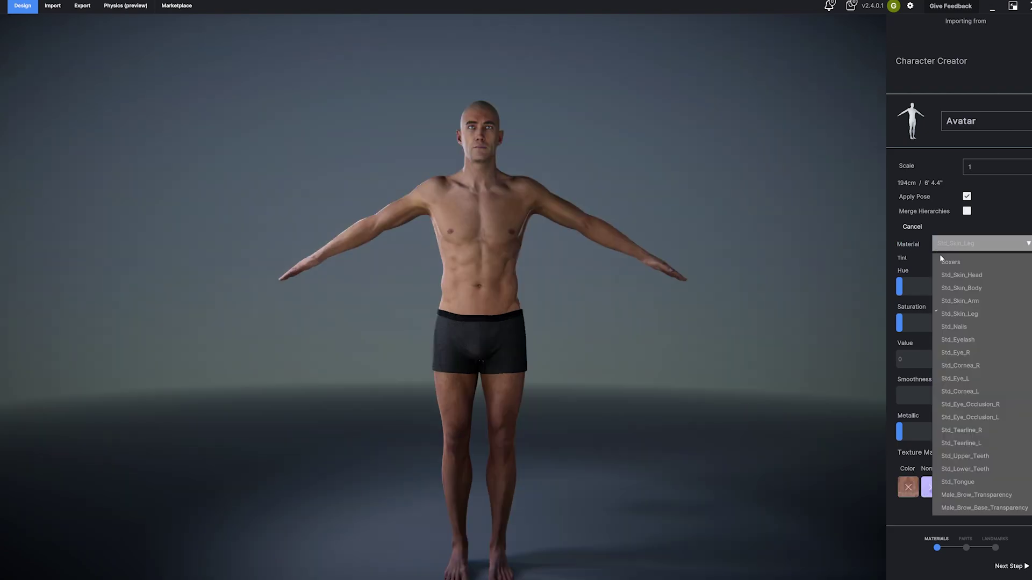
left_click(949, 470)
left_click_drag(788, 260, 907, 122)
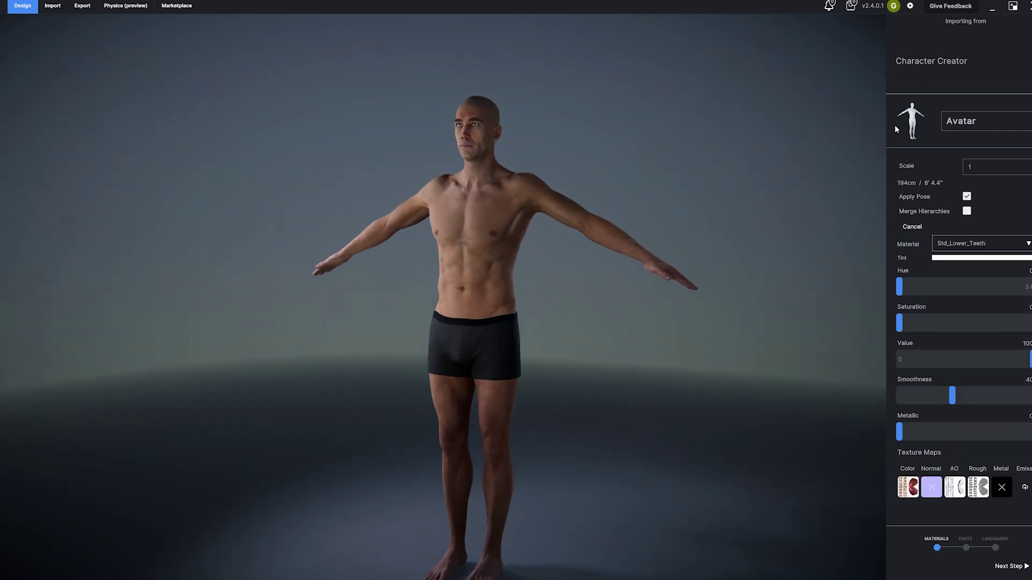
type("CC Demo")
- On the Parts step, set the Boxers clothing category to Pants
left_click(998, 571)
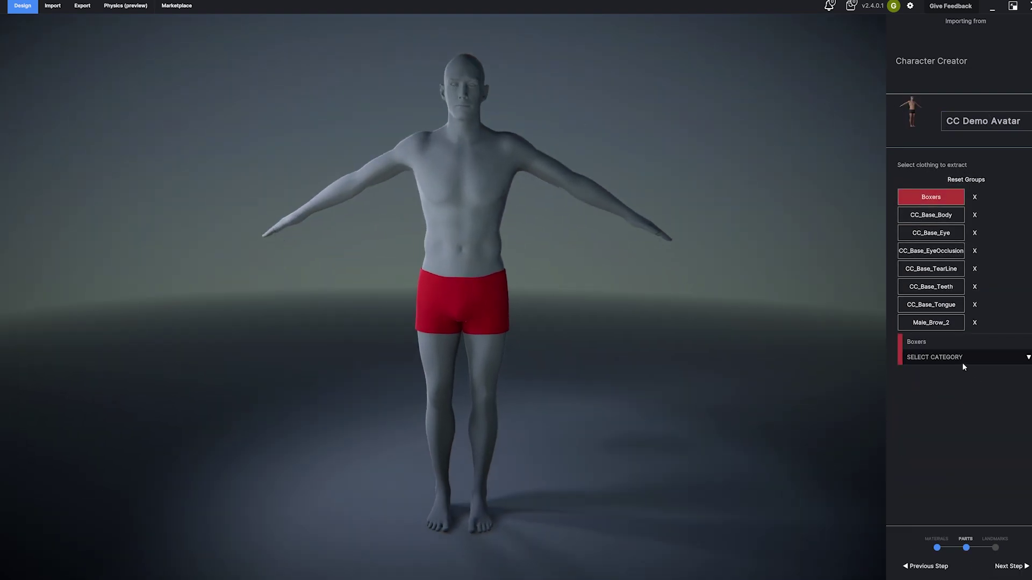
left_click(964, 364)
left_click(913, 491)
left_click(459, 316)
left_click(965, 363)
left_click(937, 488)
- Review the body landmark placement and save the imported avatar
left_click(1000, 567)
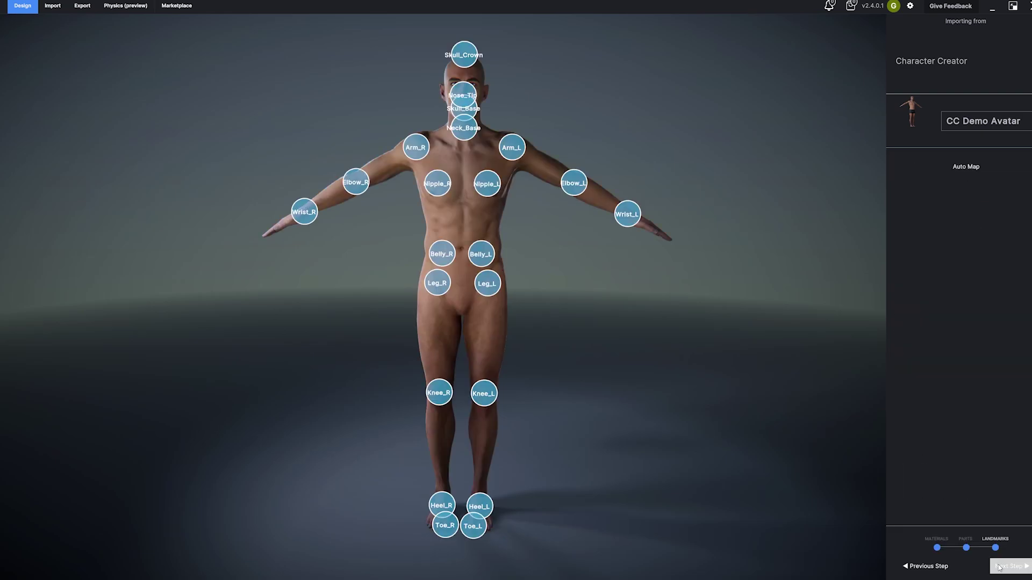
left_click_drag(771, 389, 663, 348)
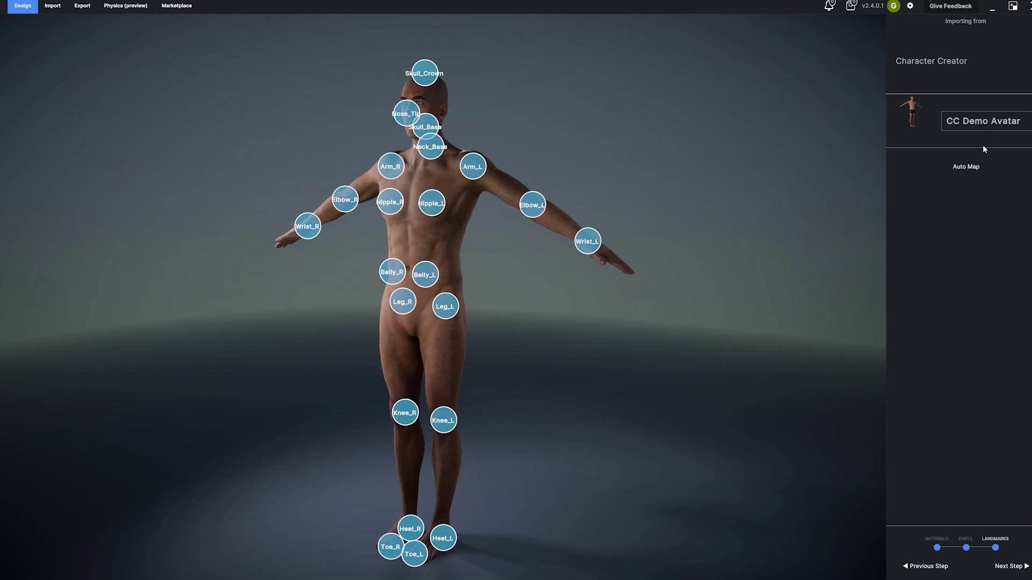
left_click(1012, 565)
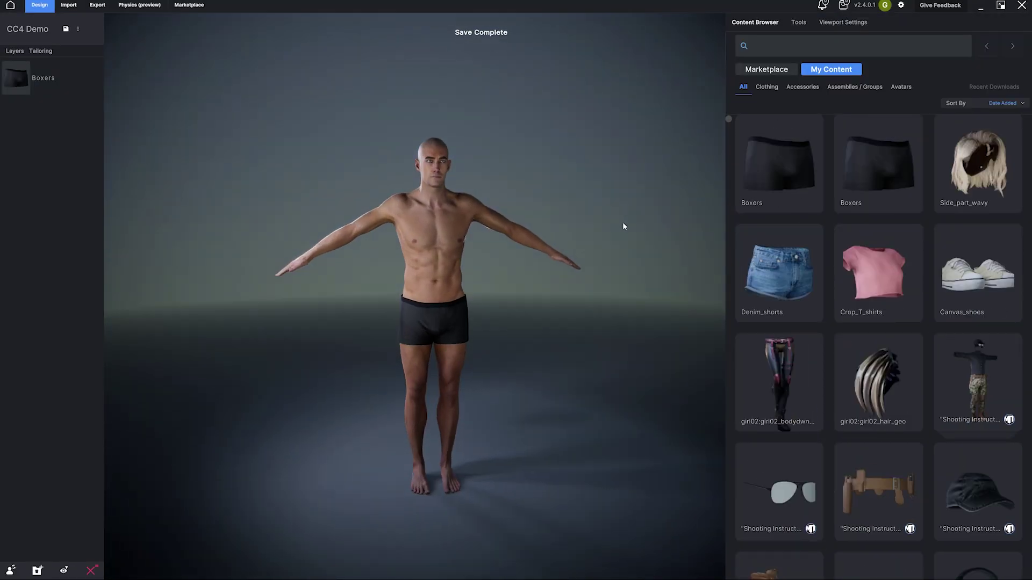
- Filter the library to Clothing and dress the avatar in camo pants, shirt and boots
left_click(767, 87)
scroll(856, 332, "down", 5)
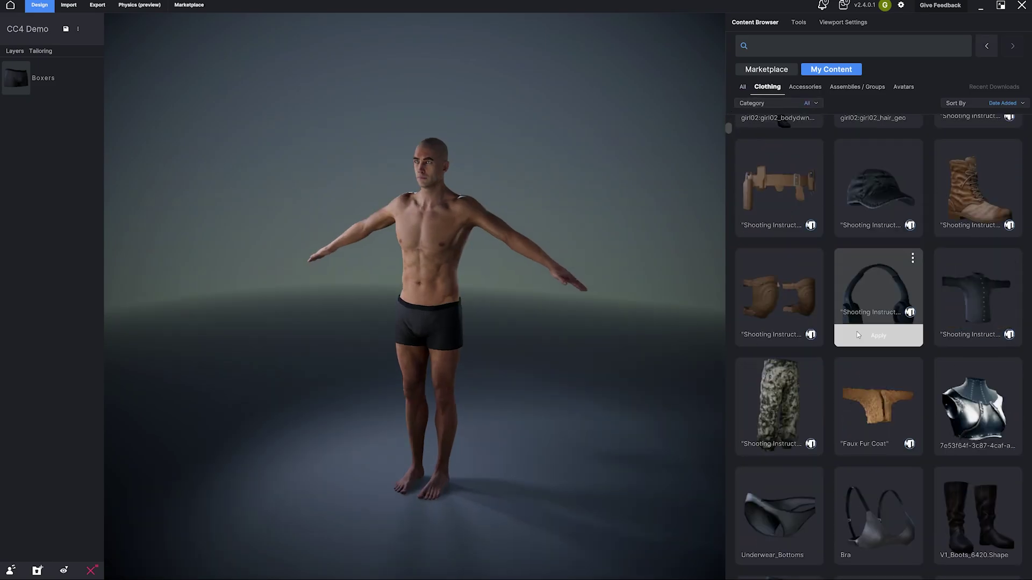
left_click(782, 450)
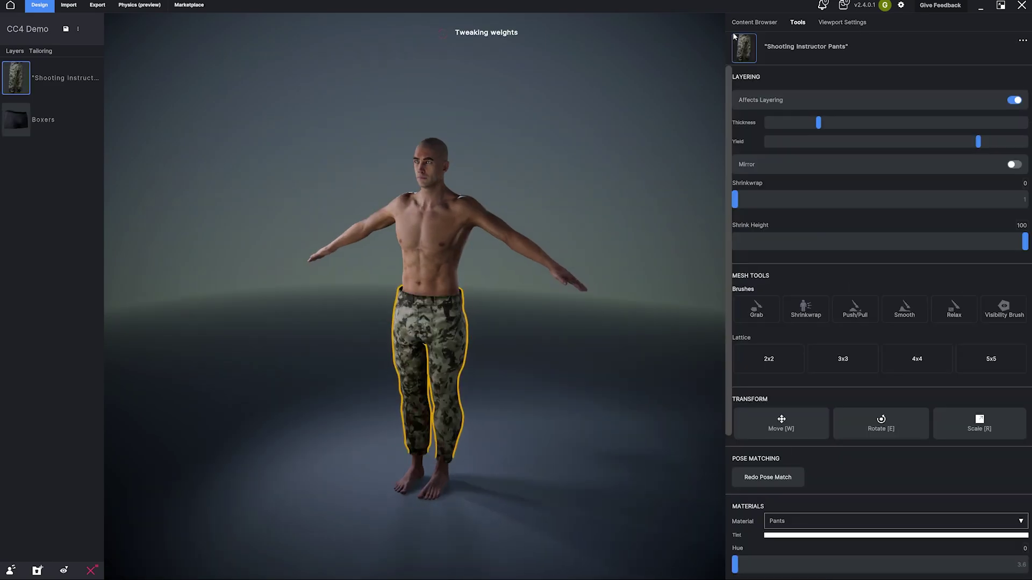
left_click(754, 22)
left_click(977, 315)
- Search the clothing library for 'vest'
scroll(881, 322, "down", 3)
left_click_drag(975, 258, 578, 267)
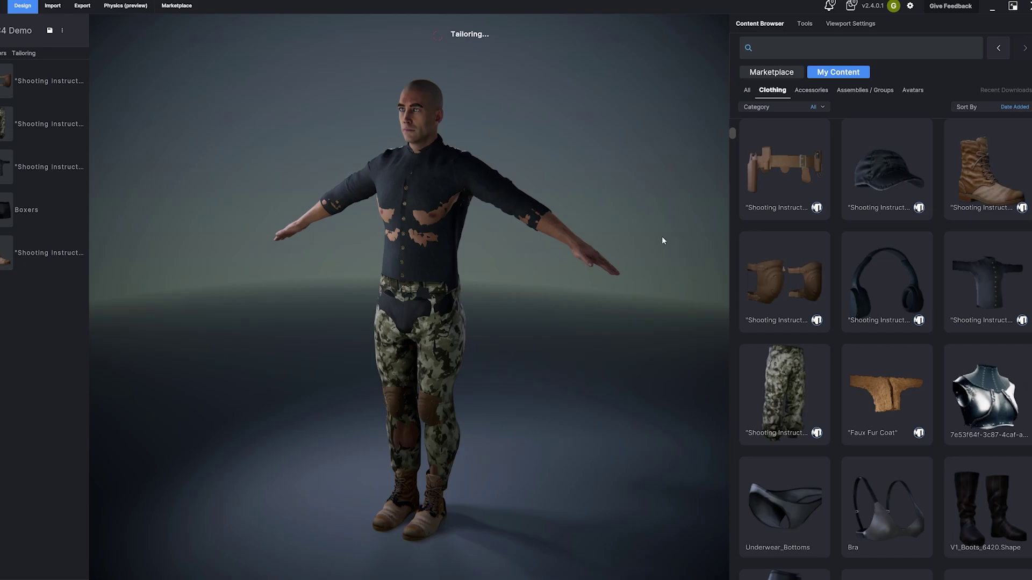
left_click(794, 48)
type("vest")
scroll(882, 322, "down", 5)
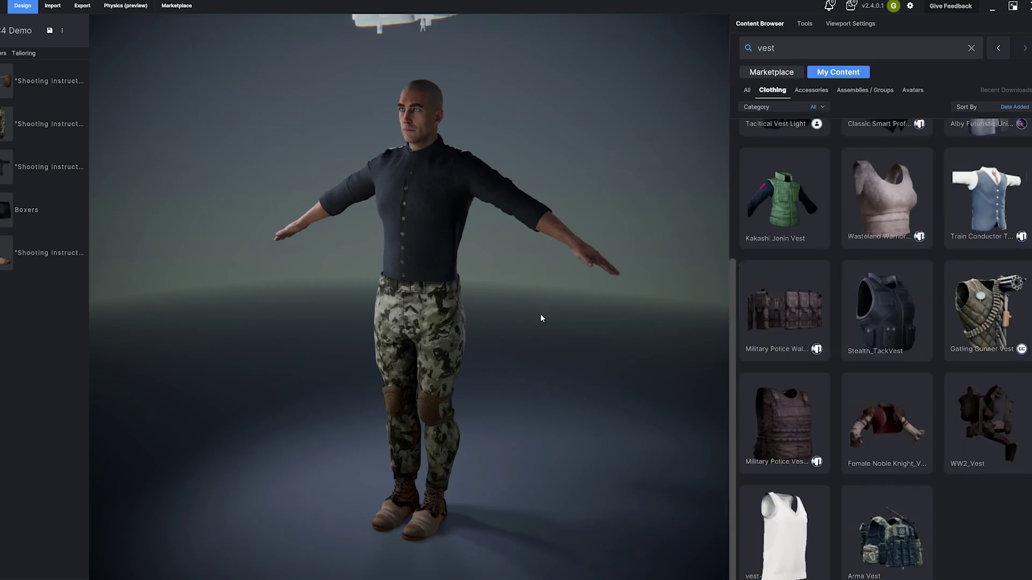
key("BackSpace")
key("BackSpace")
key("BackSpace")
key("BackSpace")
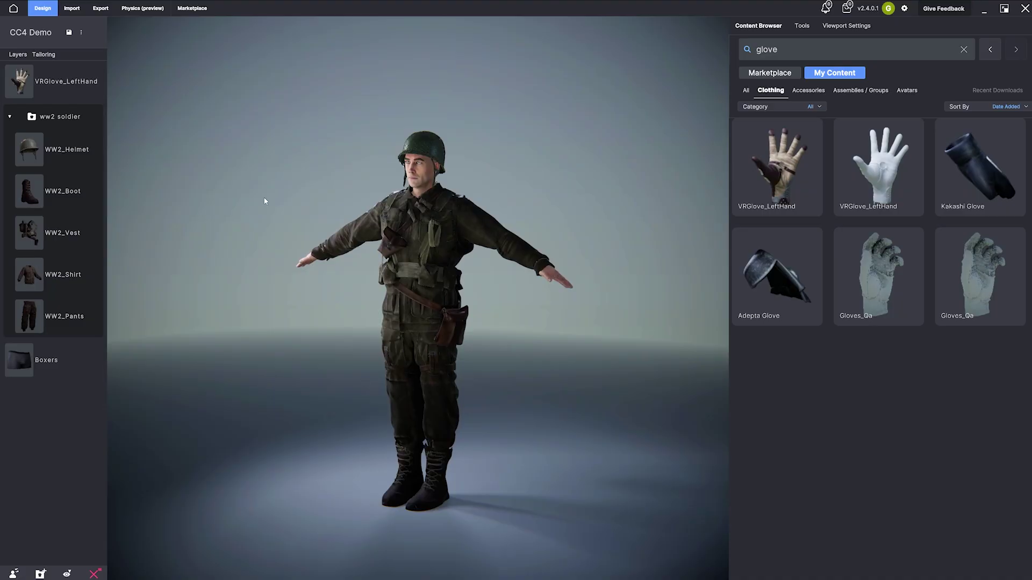
- Export the dressed soldier to Character Creator using Send To
left_click(108, 10)
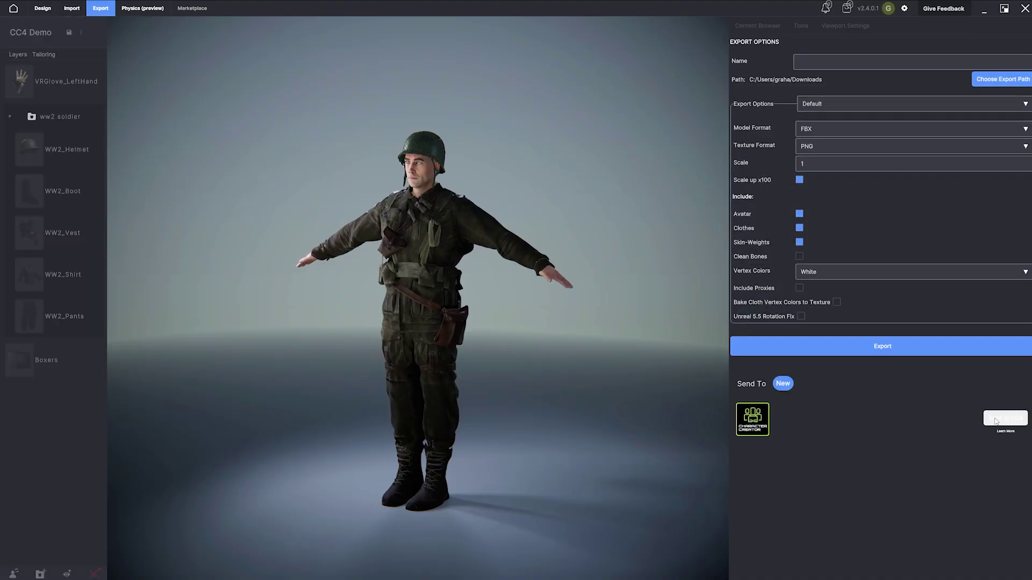
left_click(986, 419)
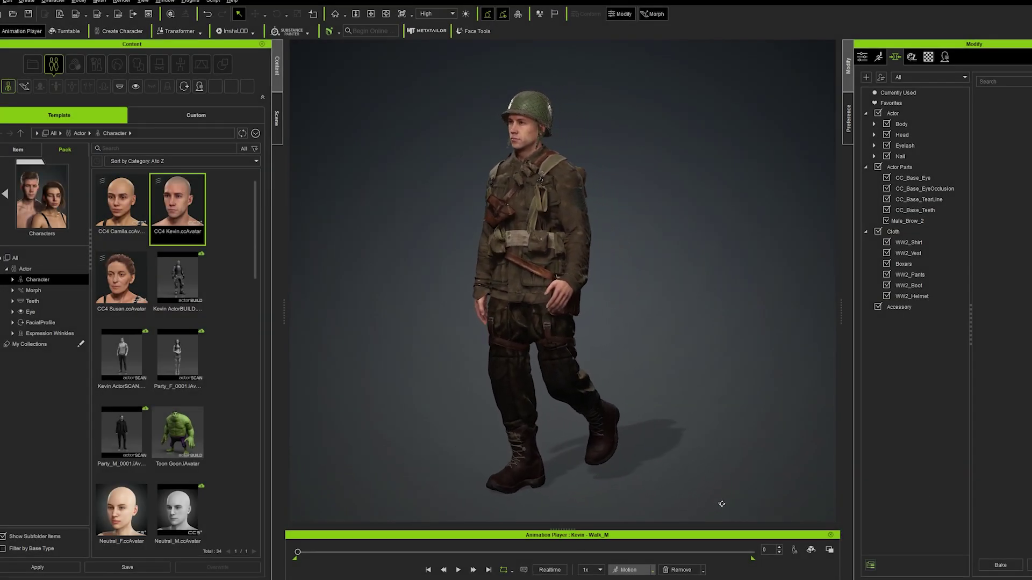
- Play the soldier's walk motion, then send the Light Armor character to MetaTailor
left_click(457, 570)
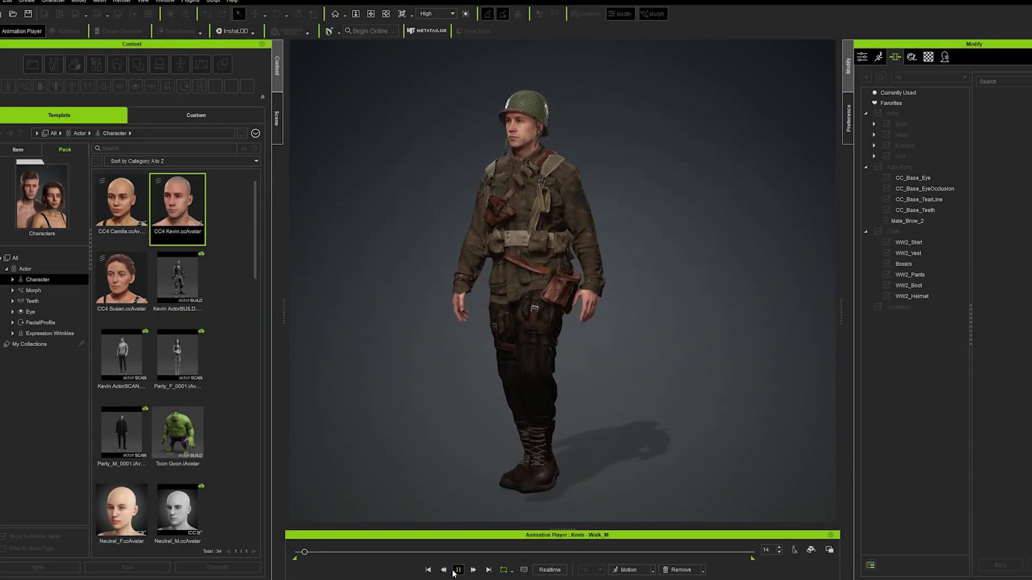
left_click(648, 571)
mouse_move(654, 478)
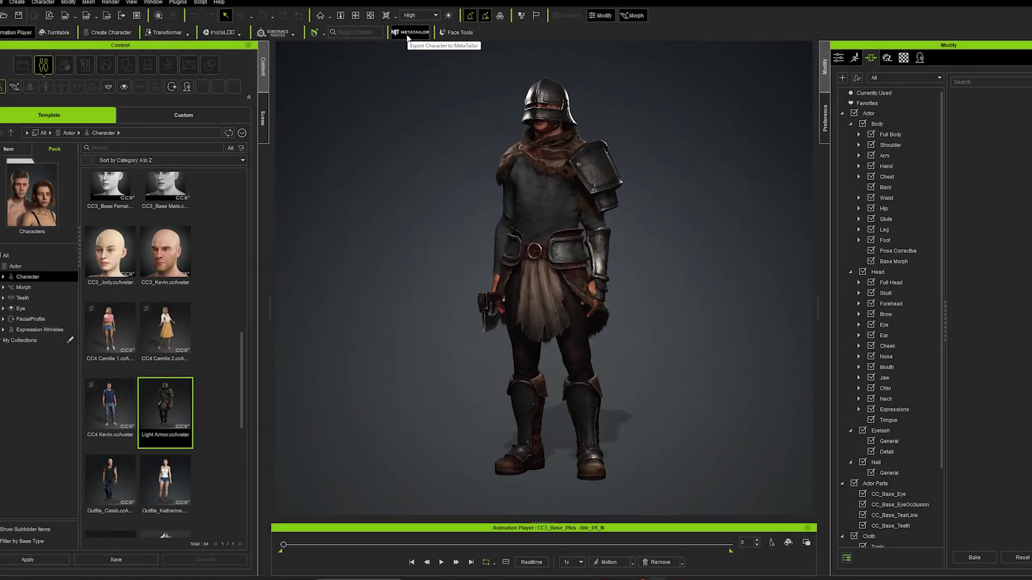
left_click(408, 35)
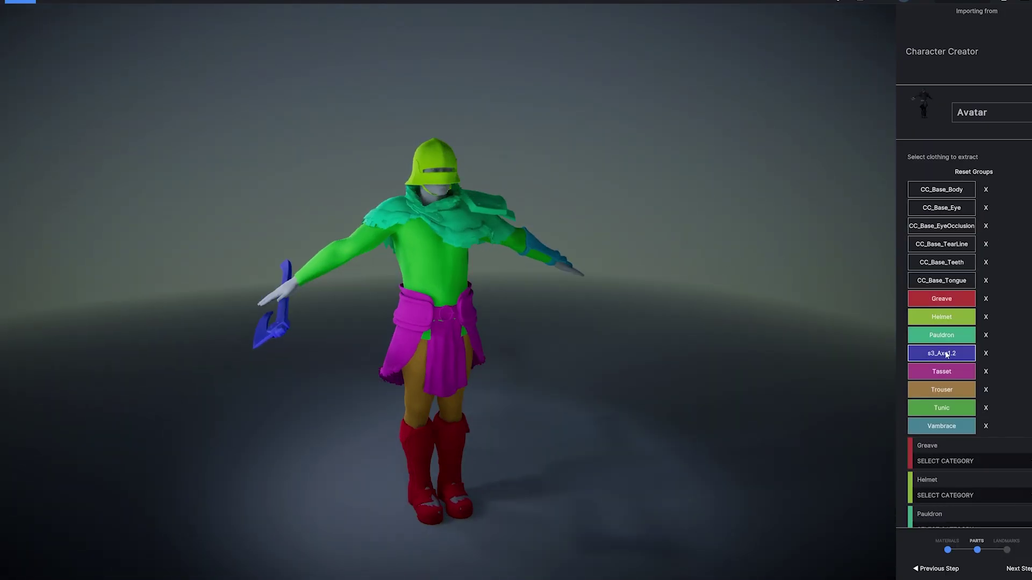
- Exclude the axe, set Greave to Shoes, categorize the Helmet, and set Pauldron to Jackets
left_click(942, 353)
scroll(951, 453, "down", 2)
left_click(945, 334)
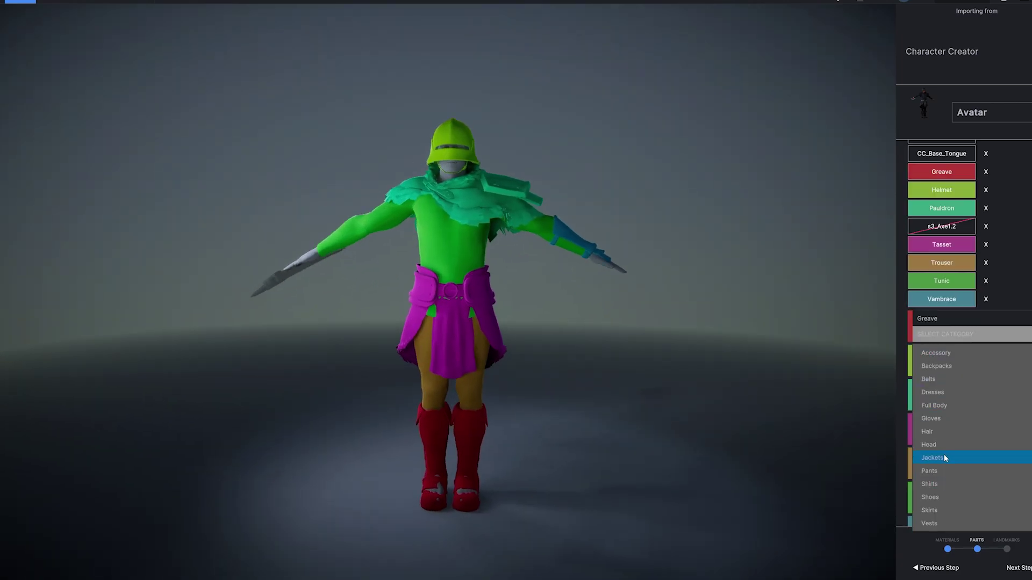
left_click(940, 497)
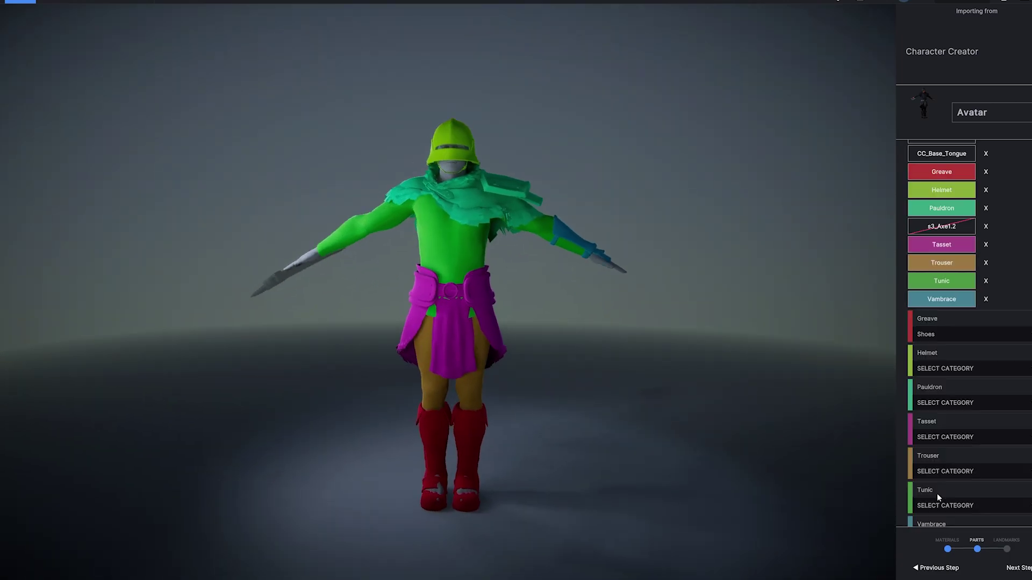
left_click(945, 369)
left_click(945, 426)
left_click(938, 402)
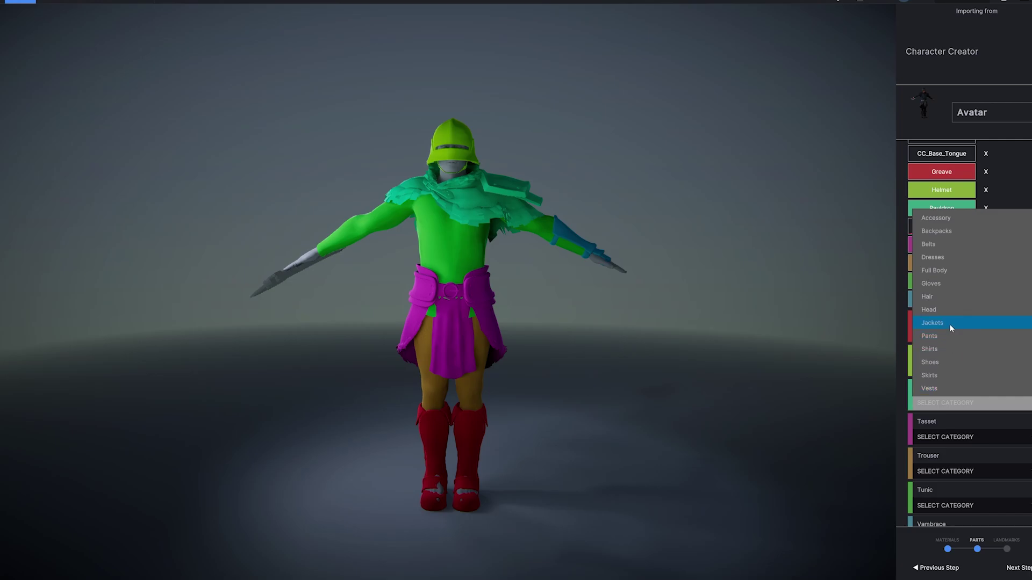
left_click(934, 323)
- Set Tasset and Trouser to Pants, Tunic to Shirts, and Vambrace to Full Body
left_click(945, 437)
left_click(936, 383)
left_click(945, 471)
left_click(949, 405)
left_click(950, 476)
left_click(950, 461)
left_click(949, 451)
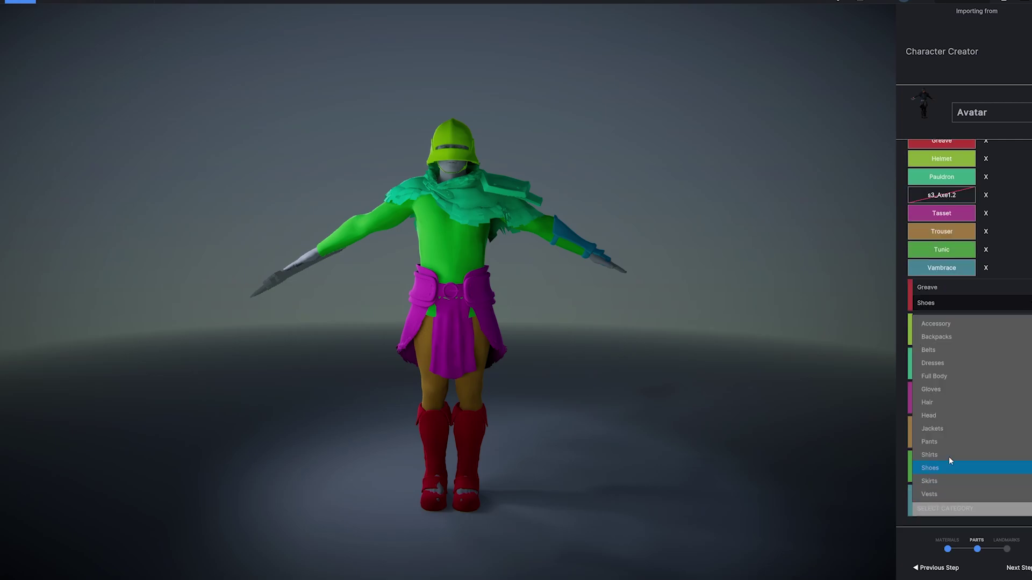
left_click(943, 378)
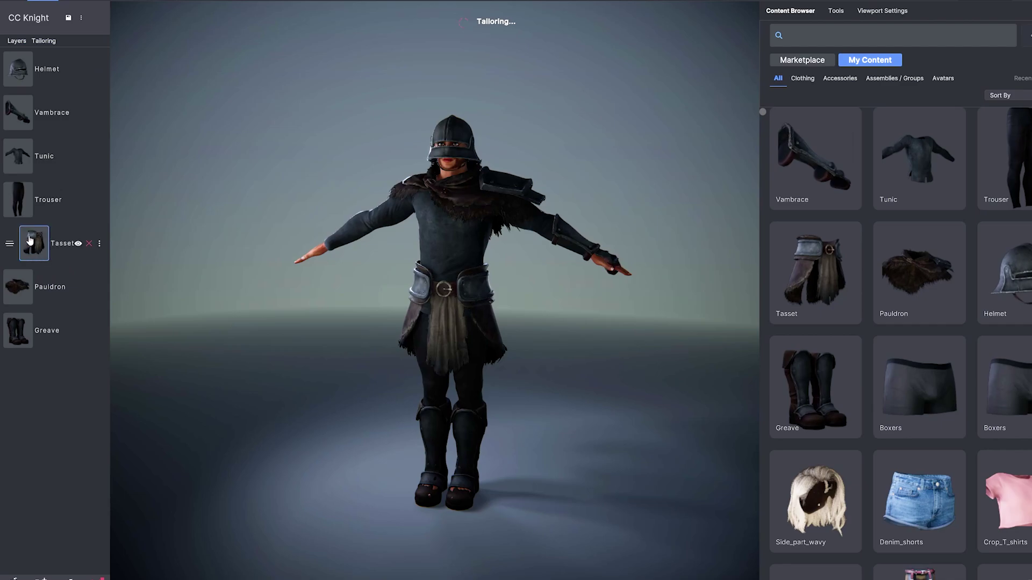
- Reorder layers: Tunic below Trouser, Pauldron under Helmet, Trouser at the bottom
mouse_move(27, 245)
left_mouse_down()
mouse_move(24, 155)
mouse_move(32, 245)
left_mouse_up()
left_click_drag(41, 300, 32, 115)
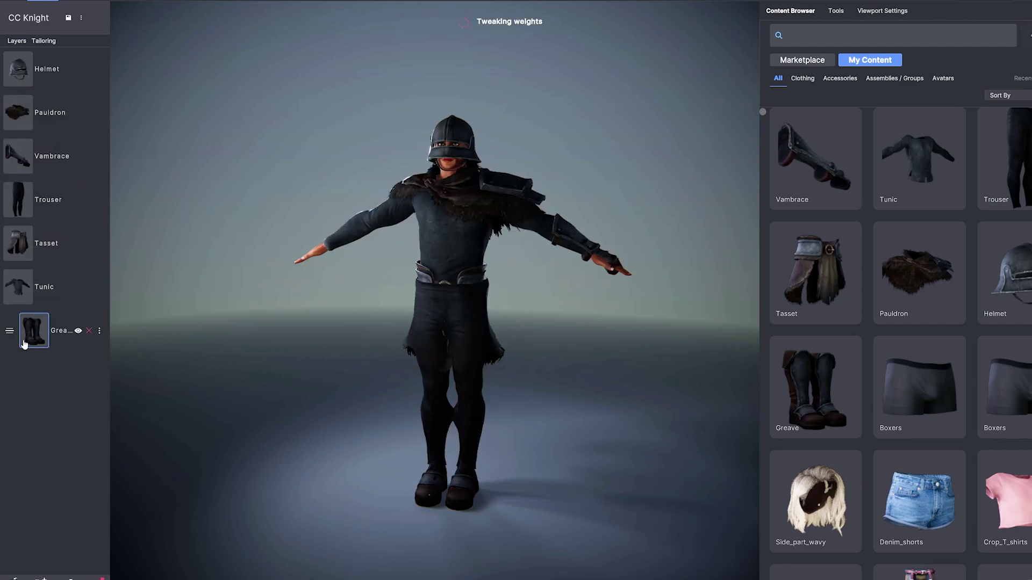
left_click_drag(19, 200, 32, 330)
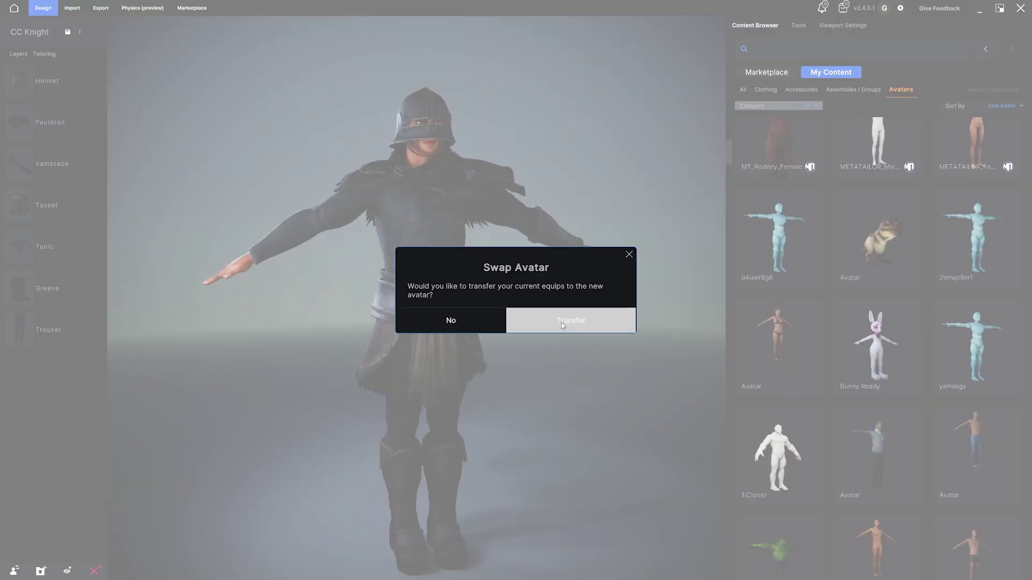
- Transfer the knight outfit onto a different avatar body
left_click(560, 320)
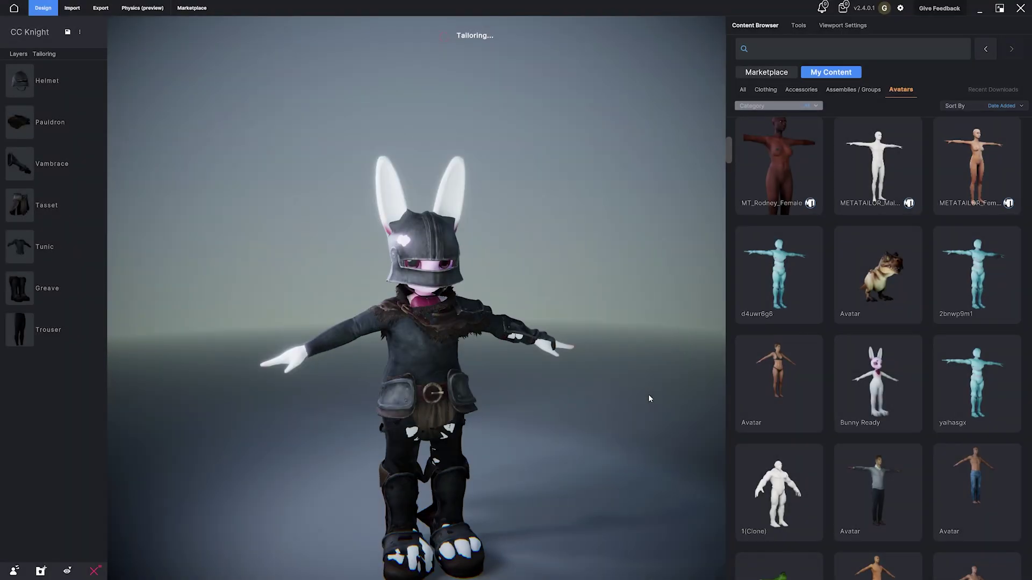
scroll(917, 434, "down", 10)
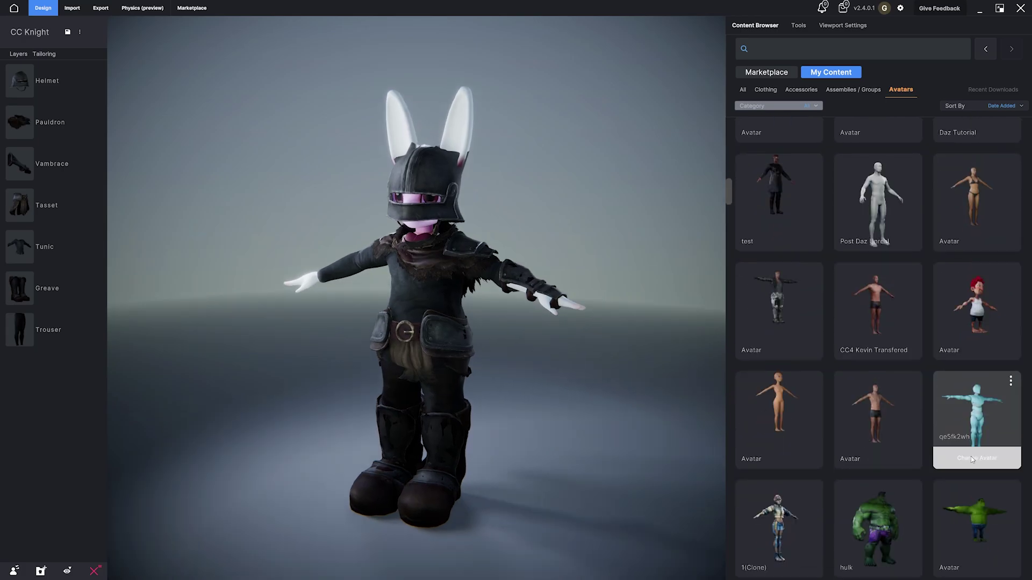
left_click(976, 414)
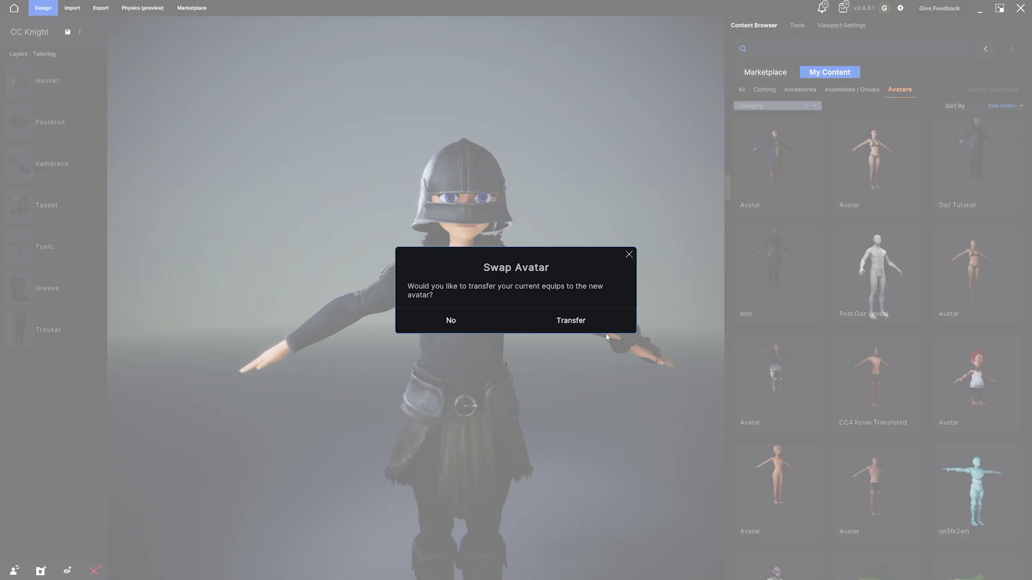
left_click(606, 327)
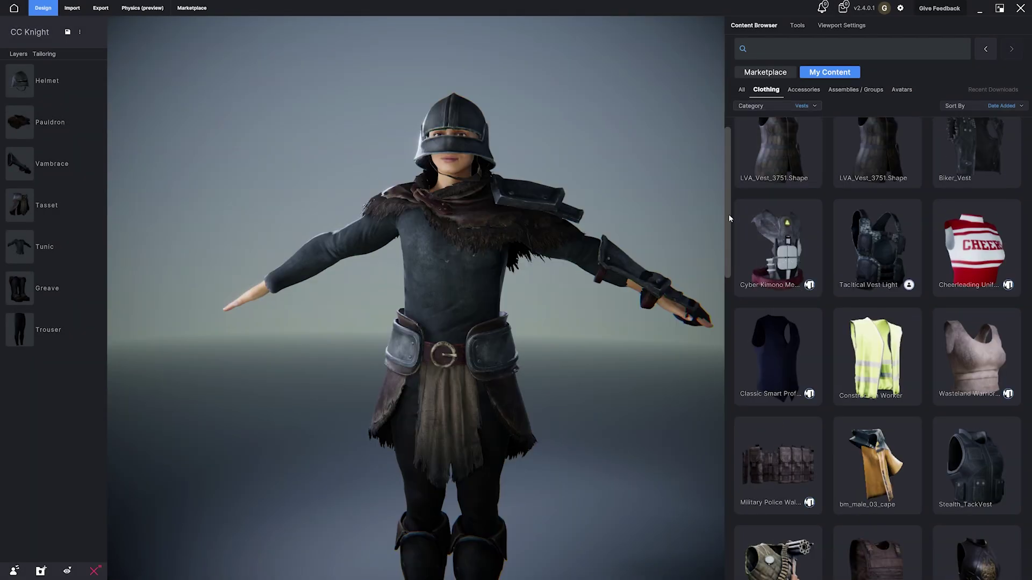
left_click_drag(728, 214, 726, 252)
- Add the Female Noble Knight armour and layer it beneath the Pauldron
left_click(974, 373)
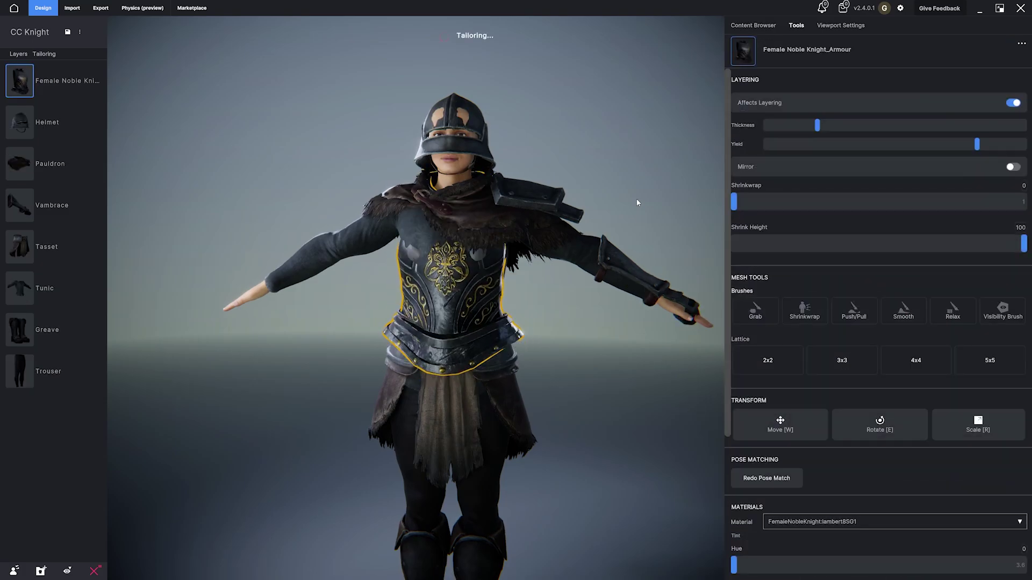
left_click_drag(46, 78, 59, 165)
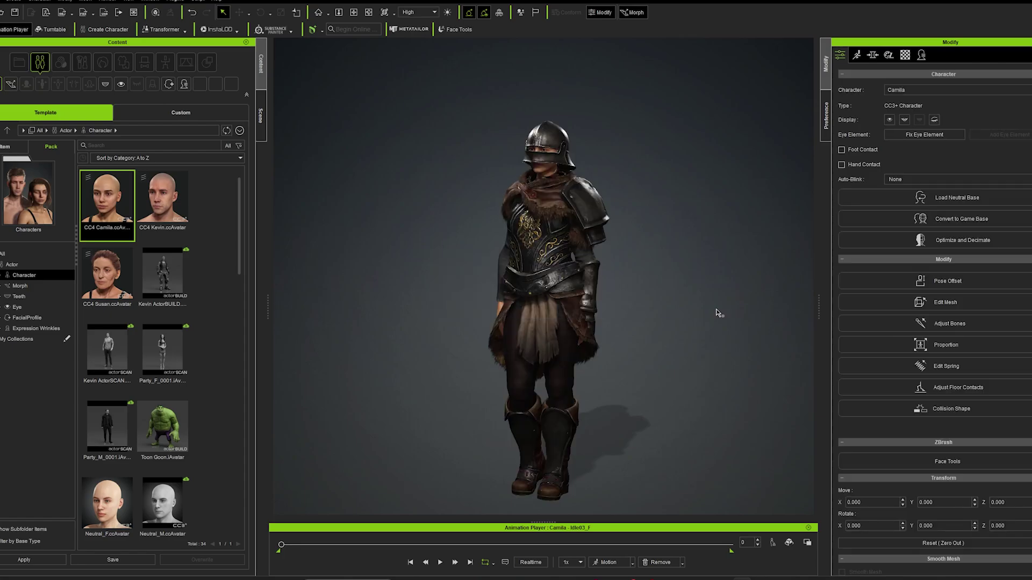
- Select the knight armour cloth, then confirm swapping in the imported Slacker avatar
left_click(660, 258)
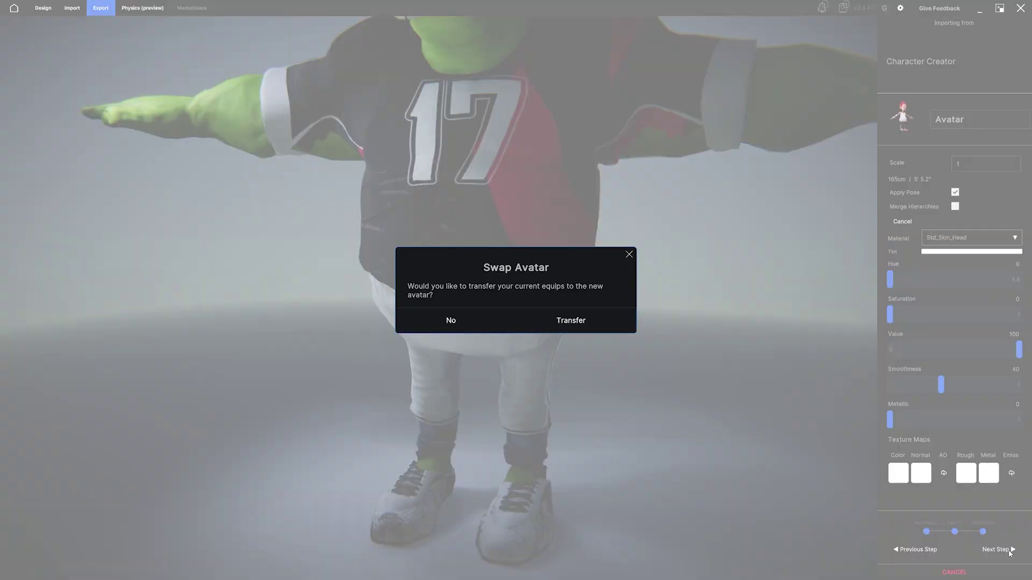
left_click(572, 320)
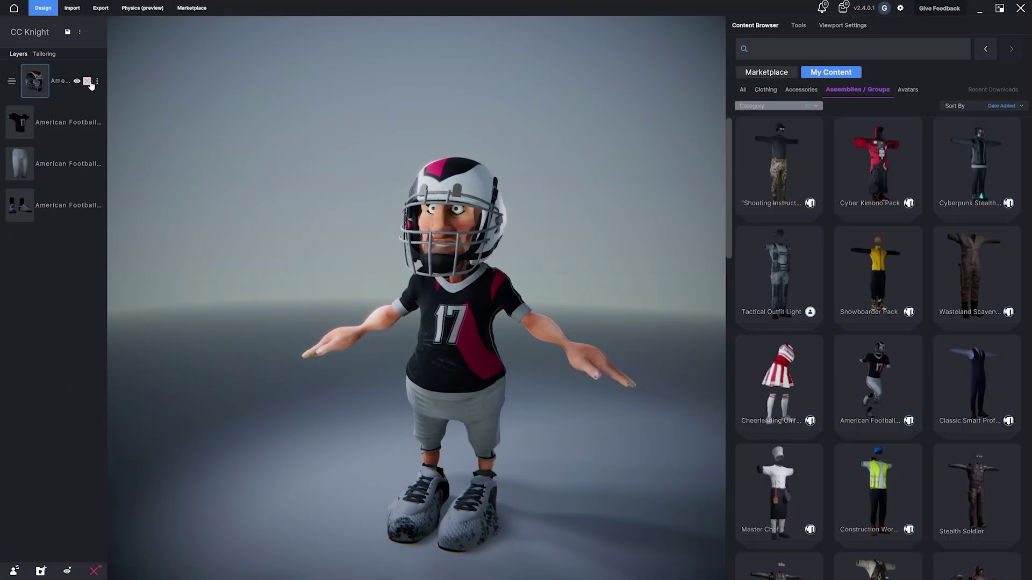
- Delete the football outfit layer and select the Master Chef's Chef_Hat
left_click(90, 84)
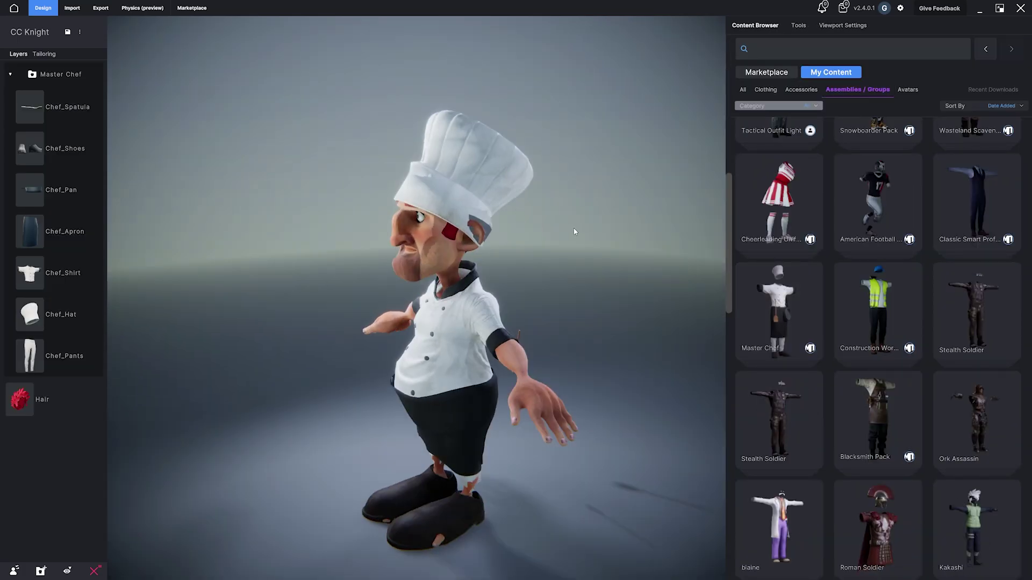
left_click(415, 171)
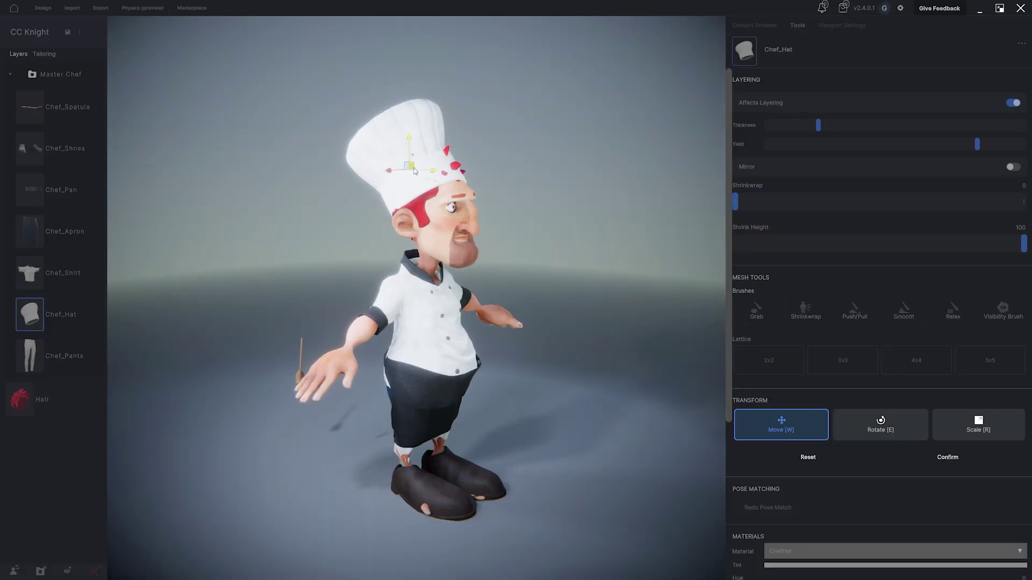